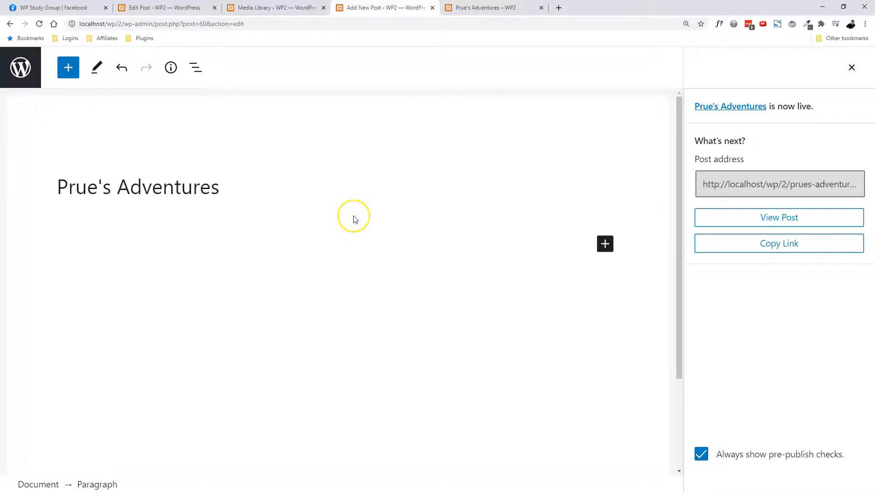
Insert an Image block below the "Prue's Adventures" title
{"action": "left_click", "coordinate": [605, 243]}
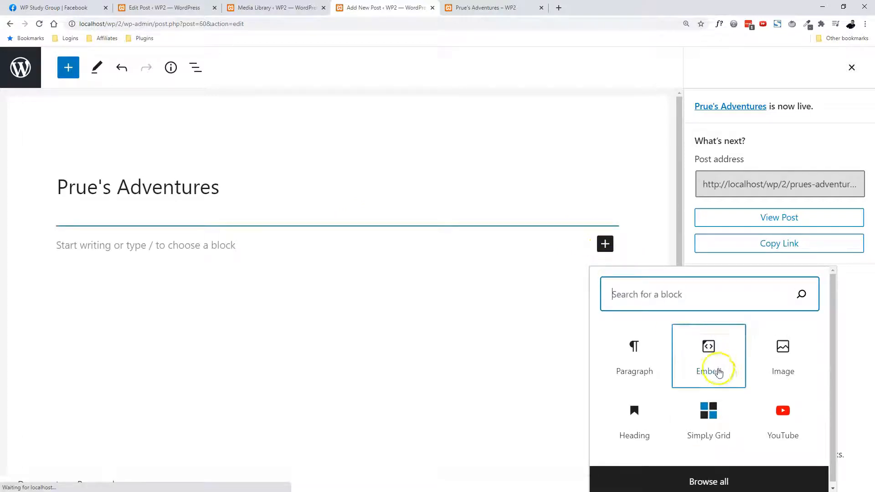
{"action": "type", "text": "image"}
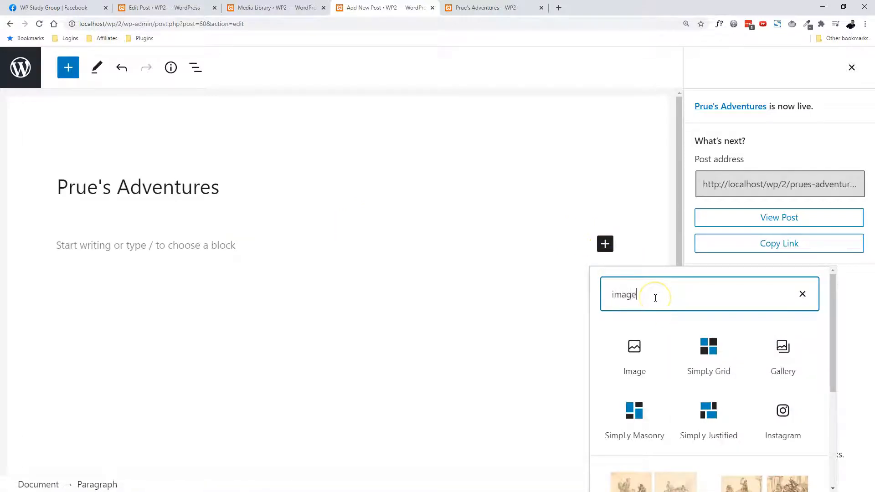
{"action": "left_click", "coordinate": [634, 335]}
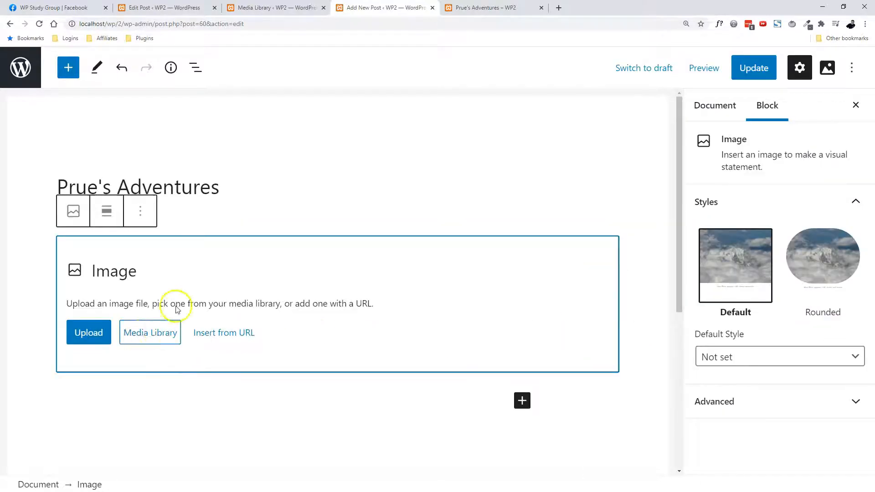
Examine the available media and the Image block's media library and file upload pickers without choosing an image
{"action": "left_click", "coordinate": [293, 8]}
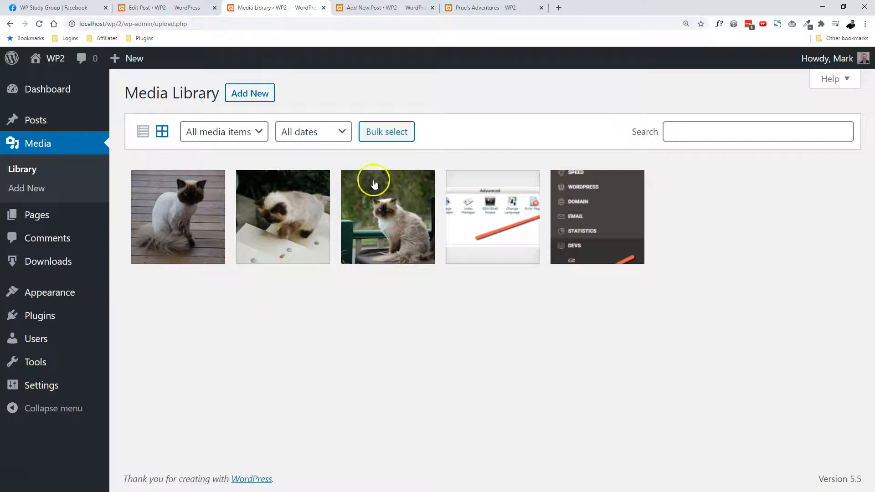
{"action": "left_click", "coordinate": [379, 7]}
{"action": "left_click", "coordinate": [162, 331]}
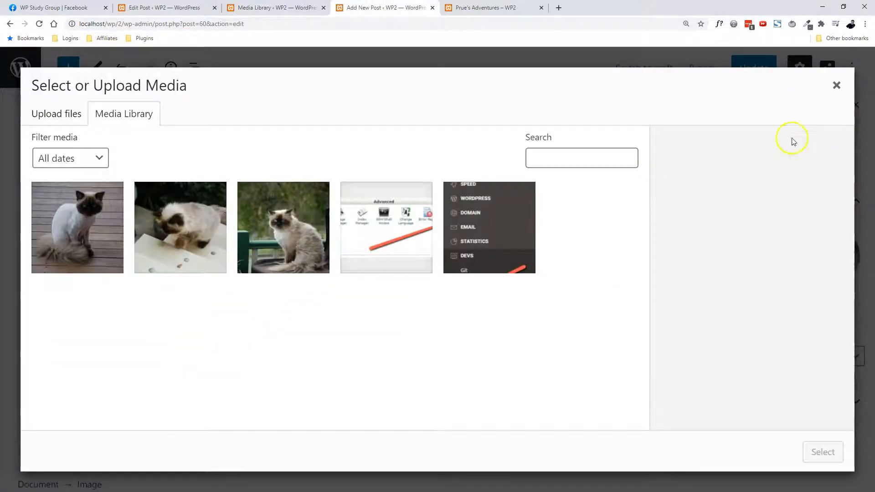
{"action": "left_click", "coordinate": [837, 86]}
{"action": "left_click", "coordinate": [91, 329]}
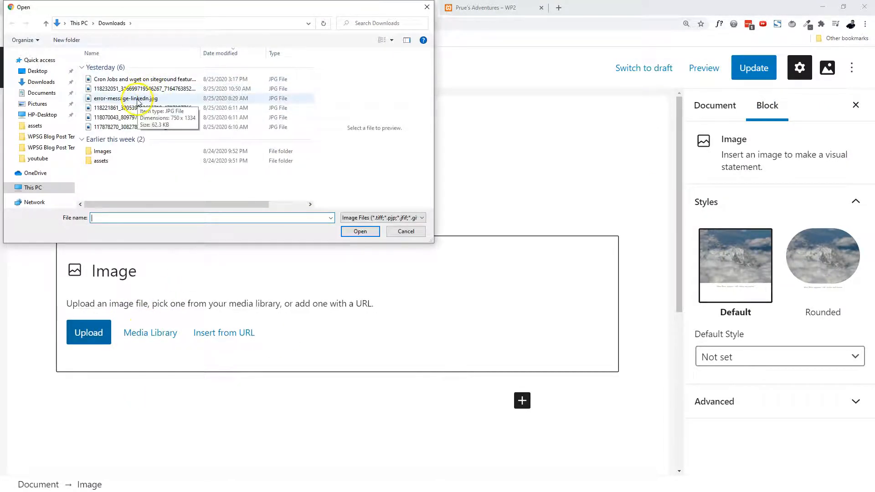
{"action": "left_click", "coordinate": [401, 231]}
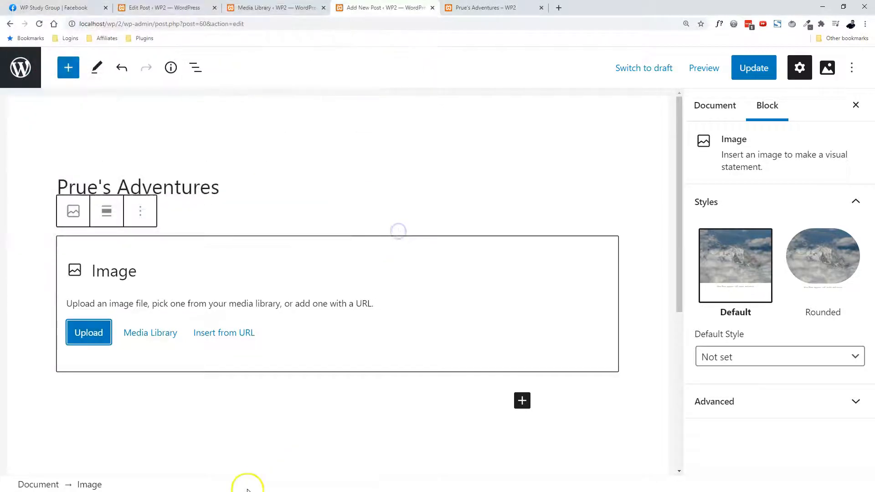
Remove the empty Image block from the post
{"action": "left_click", "coordinate": [176, 302]}
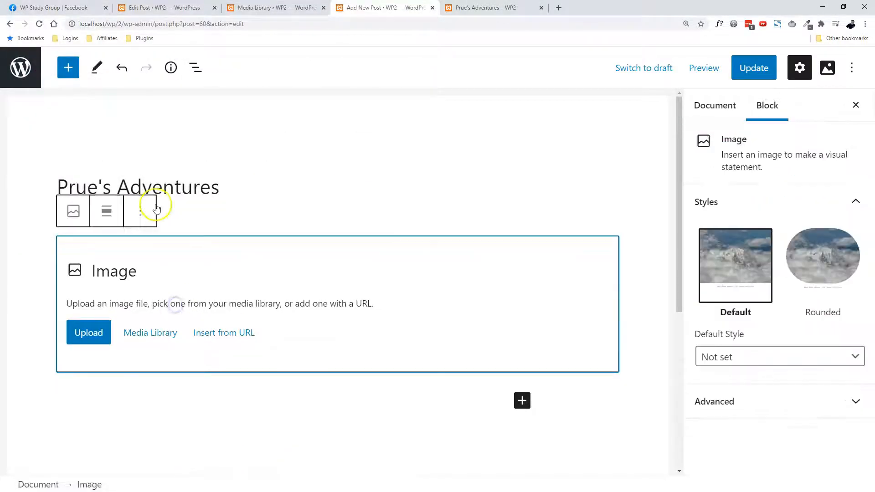
{"action": "left_click", "coordinate": [143, 212]}
{"action": "scroll", "coordinate": [212, 380], "scroll_direction": "down", "scroll_amount": 1}
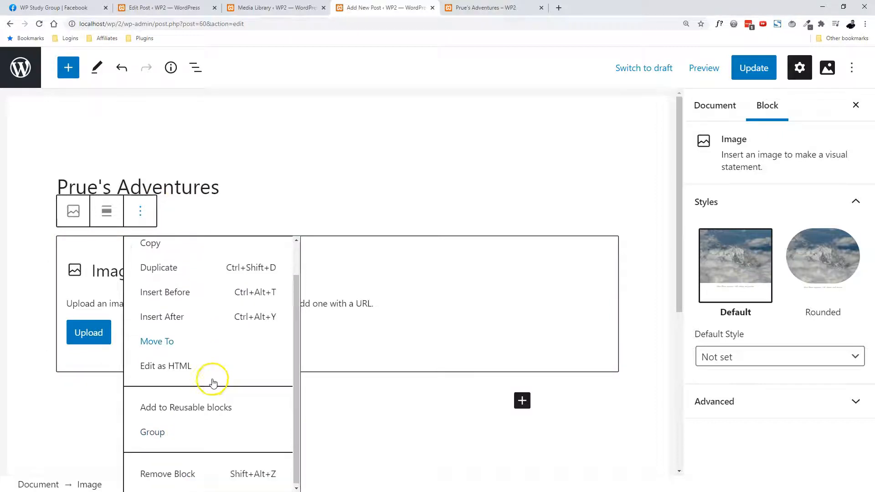
{"action": "left_click", "coordinate": [180, 478]}
Look at the photos in the Prue folder in File Explorer, and return to the empty paragraph in the post
{"action": "left_click", "coordinate": [125, 274]}
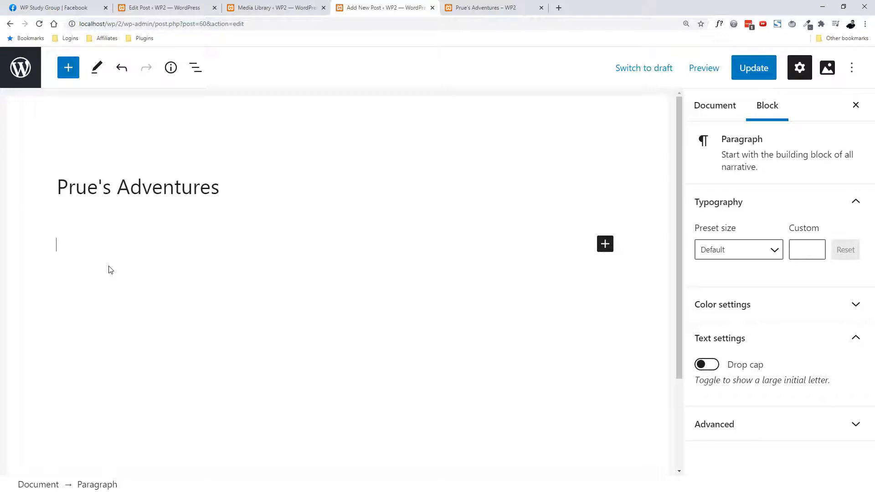
{"action": "left_click", "coordinate": [86, 237]}
{"action": "left_click", "coordinate": [21, 473]}
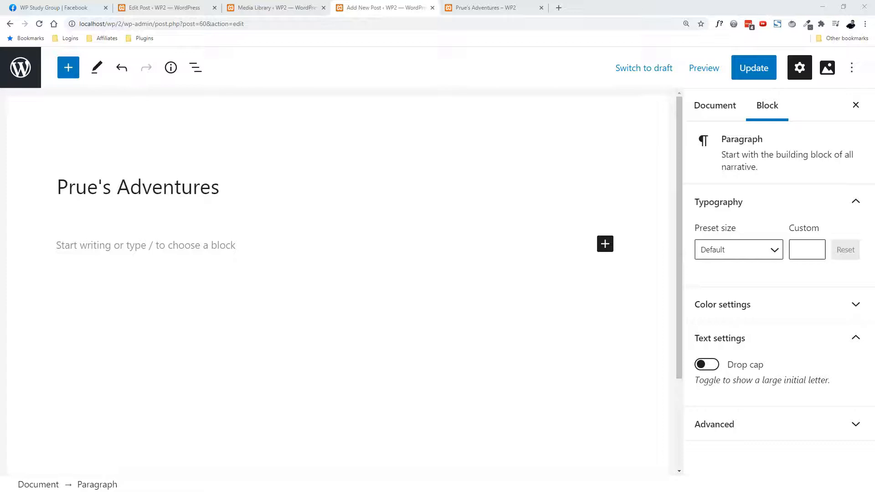
{"action": "left_click_drag", "start_coordinate": [547, 491], "coordinate": [451, 75]}
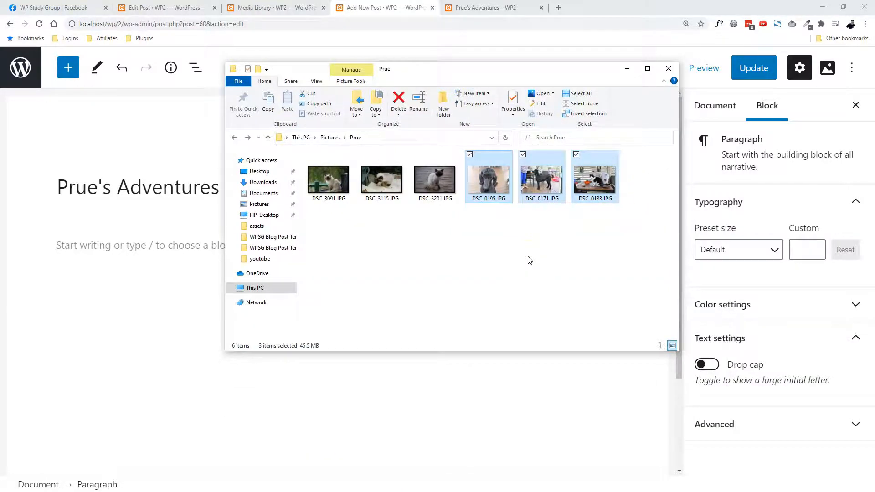
{"action": "left_click", "coordinate": [141, 251]}
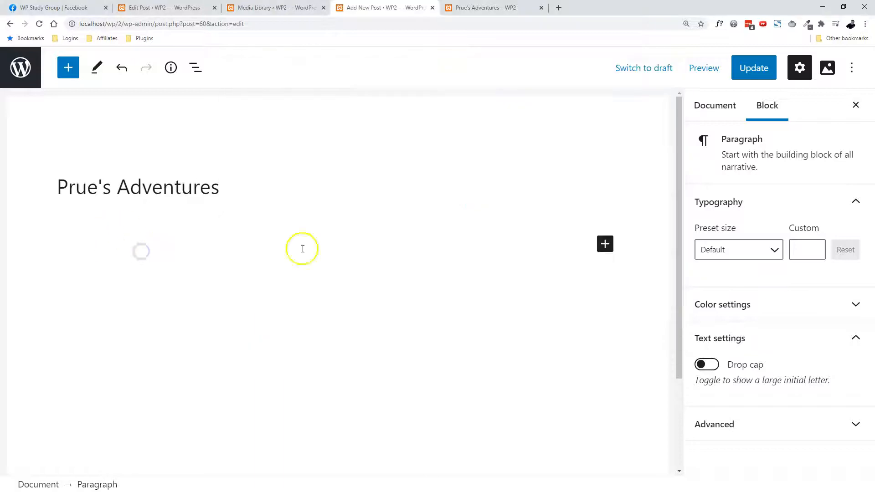
Insert a SimpLy Grid gallery block below the post title
{"action": "left_click", "coordinate": [604, 244]}
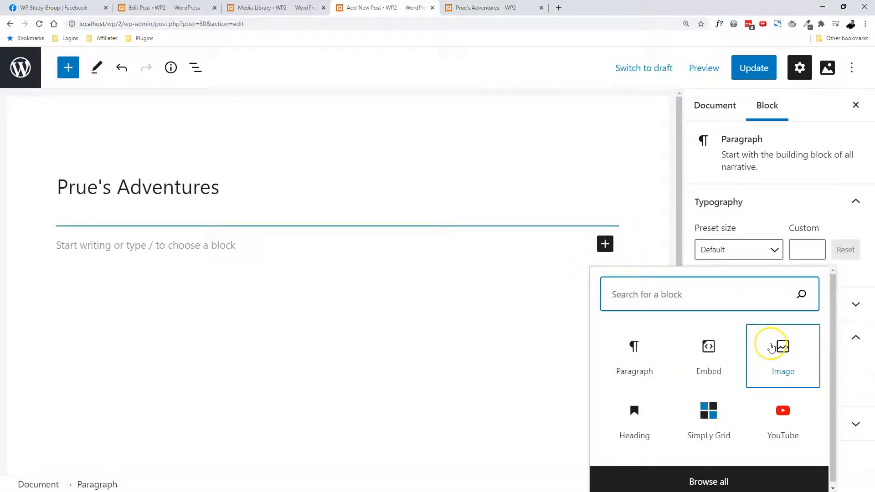
{"action": "type", "text": "gallery"}
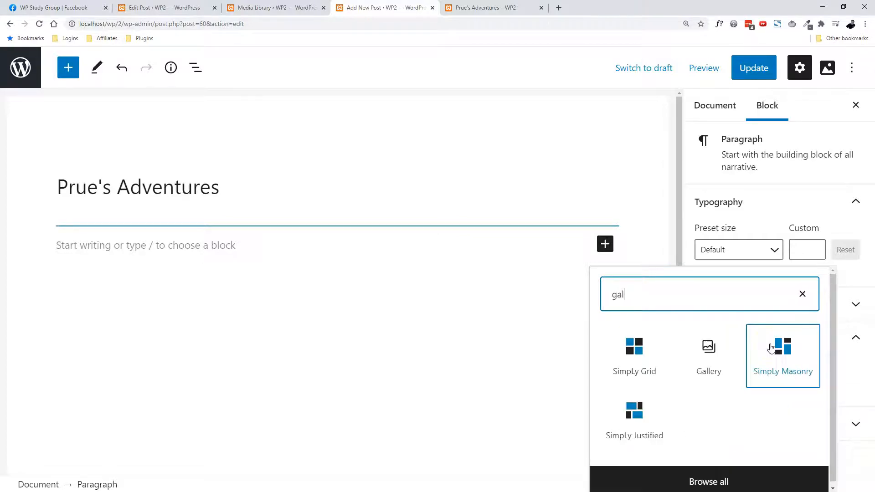
{"action": "left_click", "coordinate": [651, 370]}
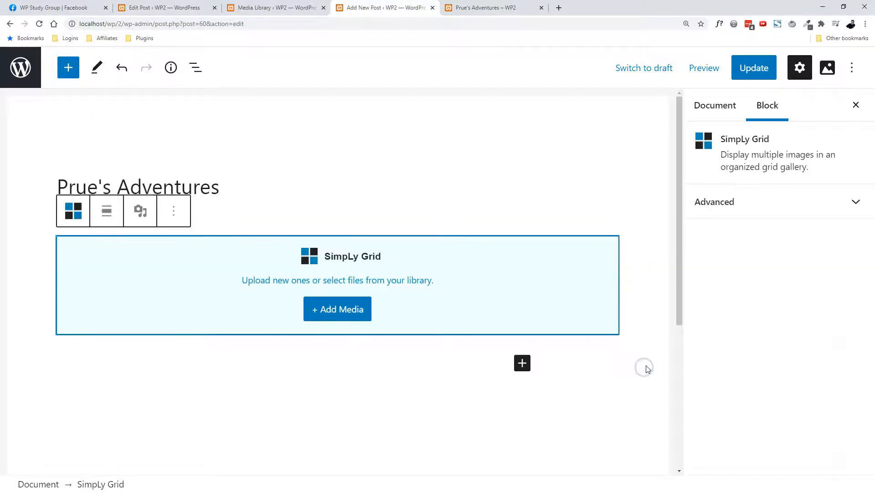
Add the three Siamese-style cat photos from the media library to the SimpLy Grid gallery
{"action": "left_click", "coordinate": [351, 309]}
{"action": "left_click", "coordinate": [119, 246]}
{"action": "left_click", "coordinate": [293, 244], "text": "shift"}
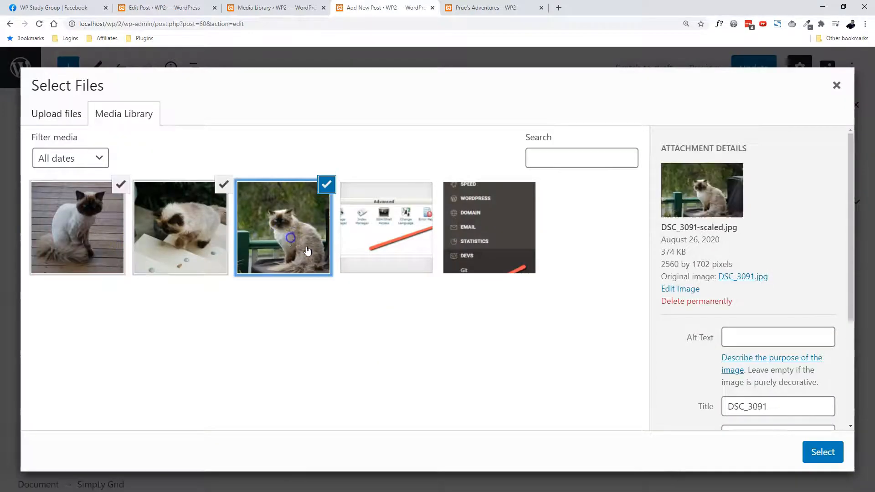
{"action": "left_click", "coordinate": [810, 456]}
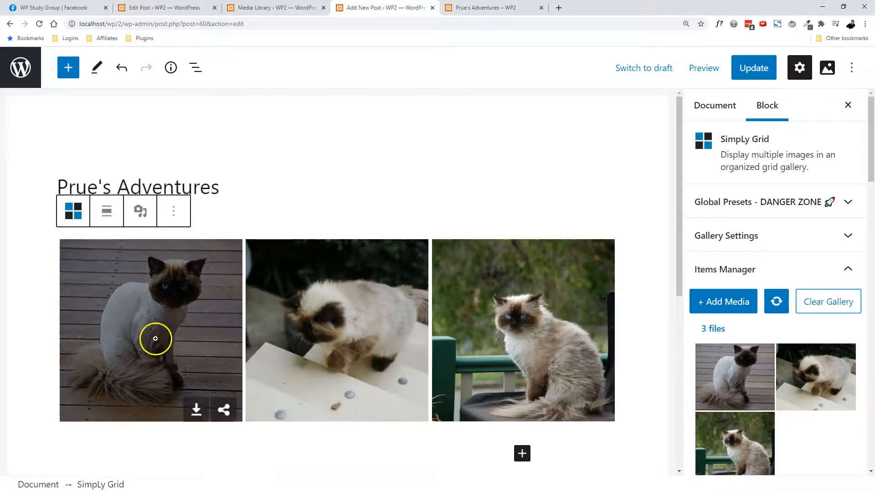
Add DSC_0195.JPG, DSC_0171.JPG and DSC_0183.JPG from the Prue folder in File Explorer as a gallery below the grid
{"action": "scroll", "coordinate": [154, 338], "scroll_direction": "down", "scroll_amount": 6}
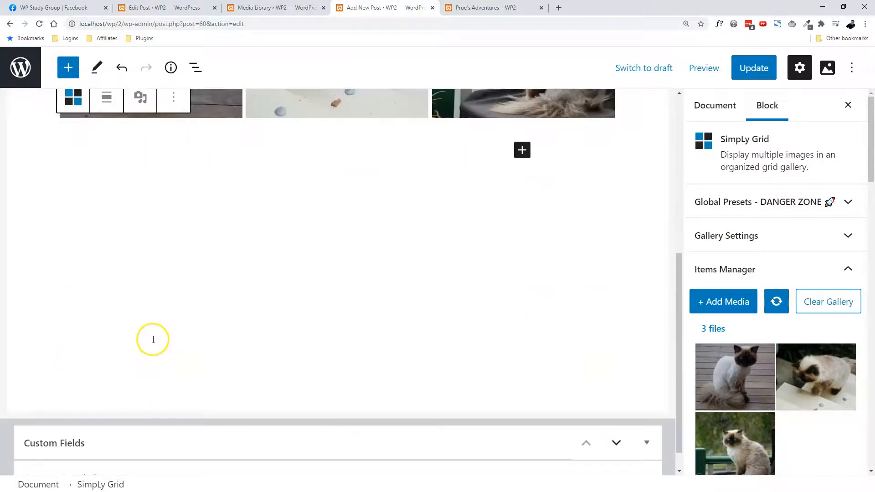
{"action": "scroll", "coordinate": [153, 340], "scroll_direction": "up", "scroll_amount": 3}
{"action": "left_click", "coordinate": [170, 337]}
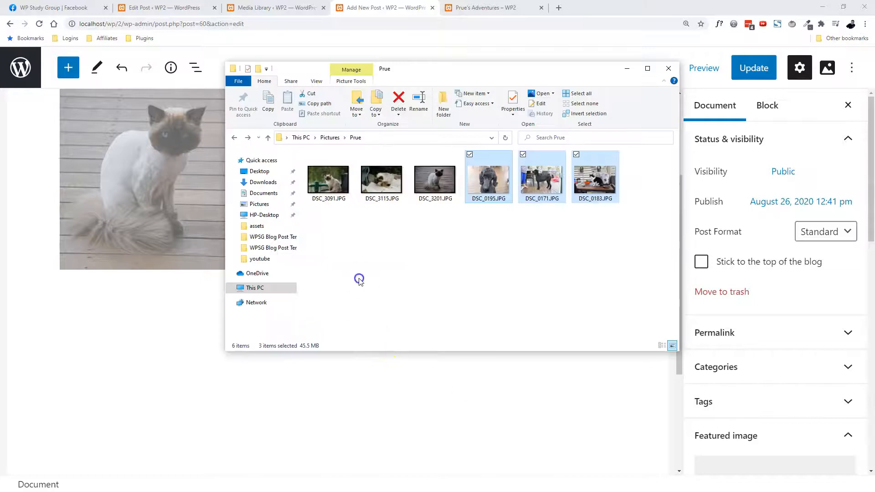
{"action": "left_click", "coordinate": [358, 279]}
{"action": "left_click_drag", "start_coordinate": [474, 69], "coordinate": [442, 63]}
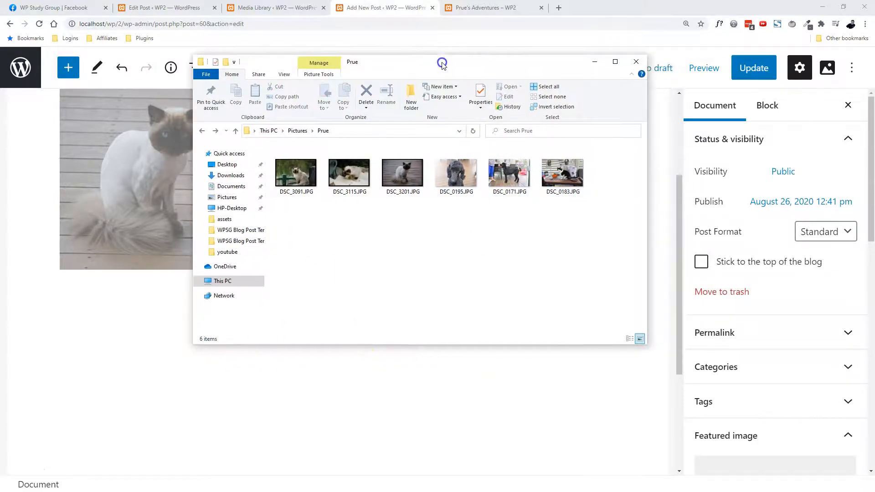
{"action": "left_click", "coordinate": [456, 174]}
{"action": "left_click", "coordinate": [585, 181]}
{"action": "left_click", "coordinate": [444, 175], "text": "shift"}
{"action": "left_click", "coordinate": [518, 89]}
{"action": "left_click_drag", "start_coordinate": [515, 157], "coordinate": [102, 288]}
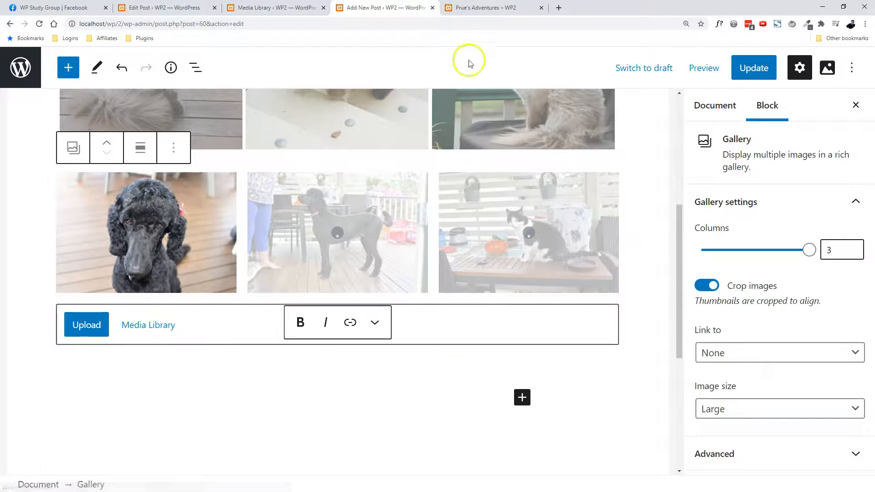
Check the upload progress in the post and reload the Media Library to look for the three new photos
{"action": "left_click", "coordinate": [451, 7]}
{"action": "left_click", "coordinate": [269, 7]}
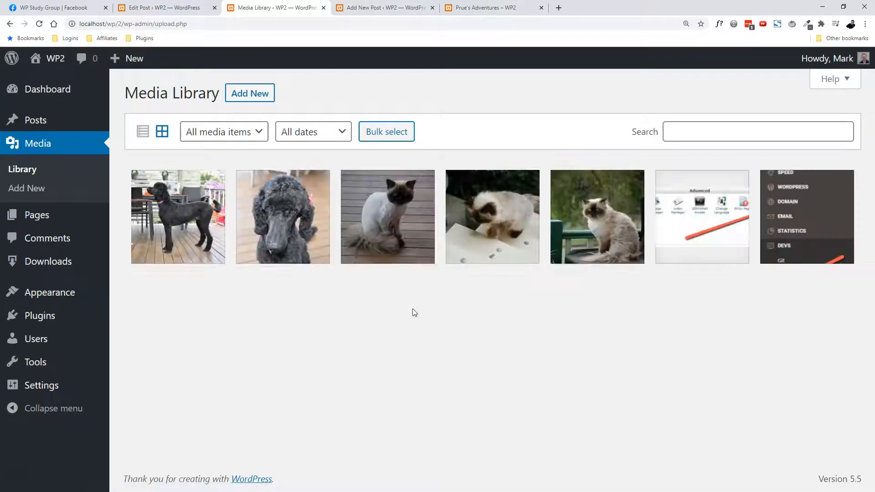
{"action": "left_click", "coordinate": [385, 8]}
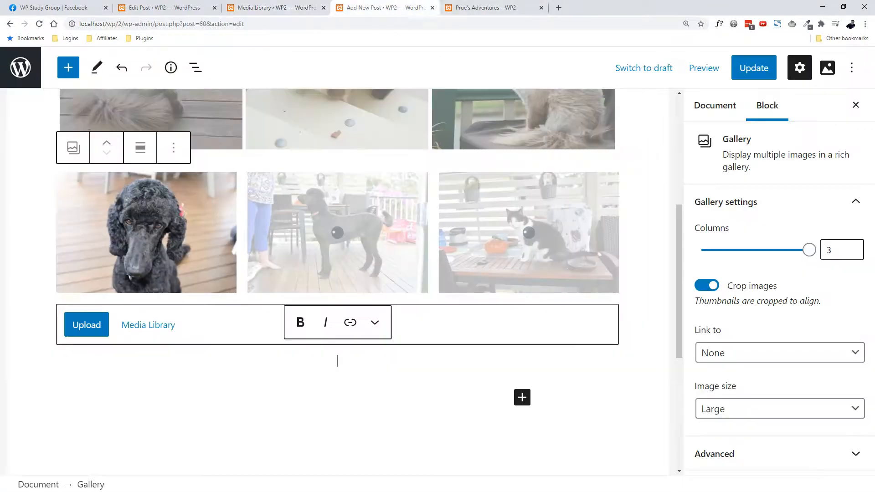
{"action": "left_click", "coordinate": [280, 8]}
{"action": "left_click", "coordinate": [354, 411]}
{"action": "key", "text": "F5"}
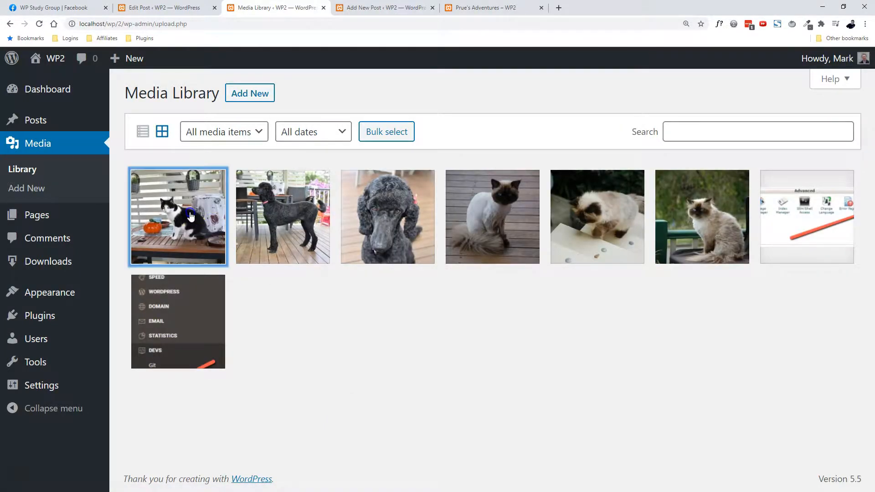
Compare the attachment details of the uploaded DSC_0183 photo with the file size of its original in the Prue folder
{"action": "left_click", "coordinate": [203, 218]}
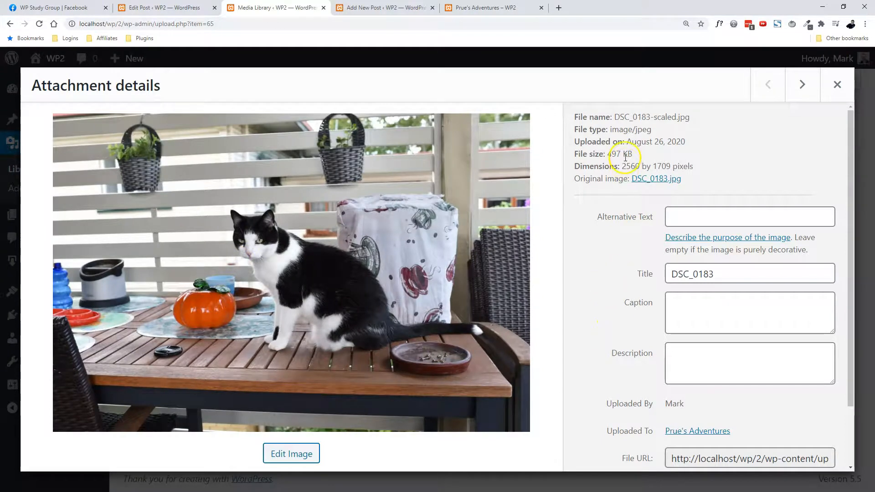
{"action": "left_click", "coordinate": [837, 85]}
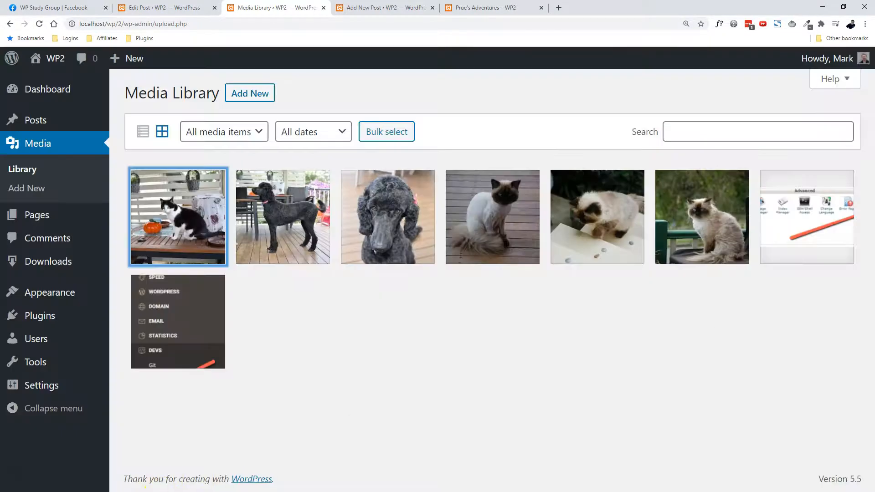
{"action": "left_click", "coordinate": [146, 491]}
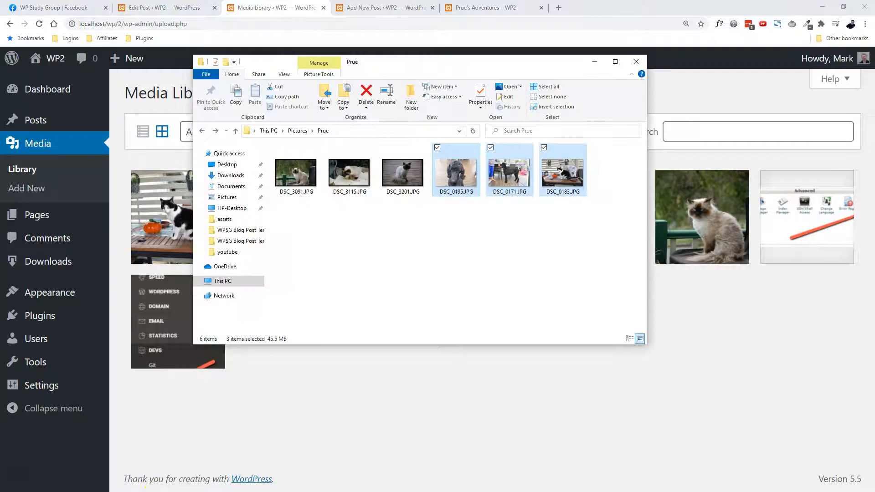
{"action": "left_click", "coordinate": [427, 230]}
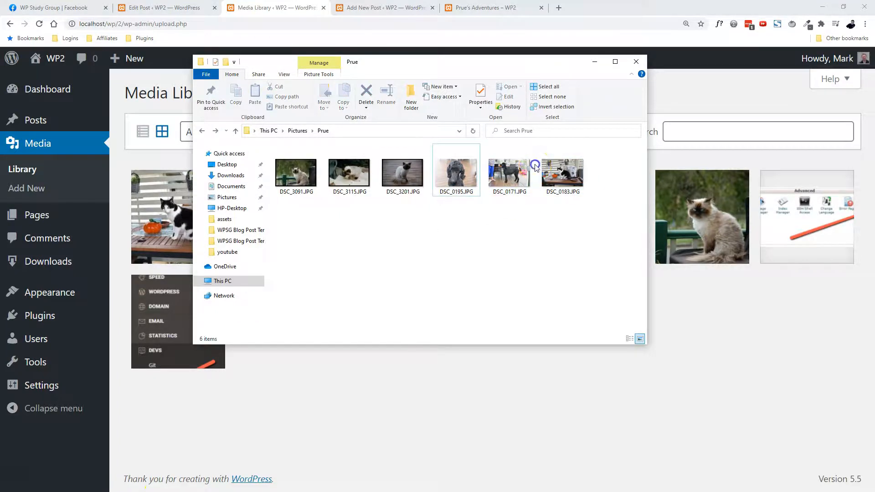
{"action": "left_click", "coordinate": [563, 173]}
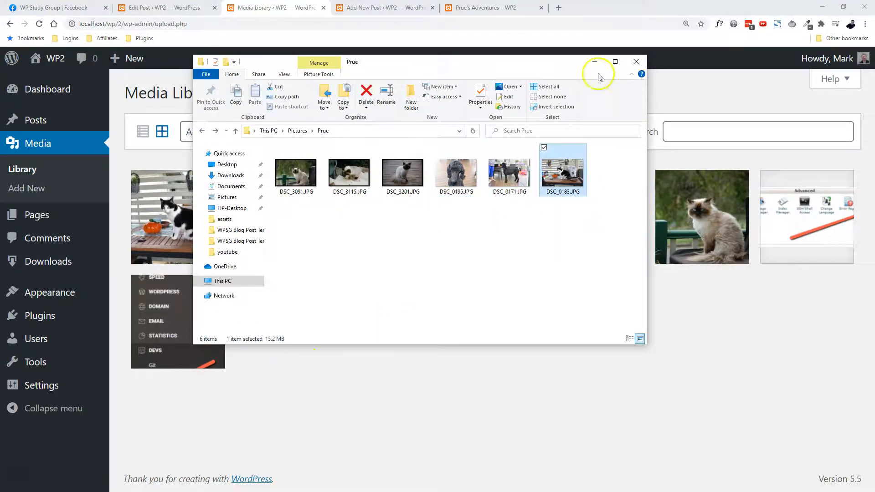
{"action": "left_click", "coordinate": [594, 62]}
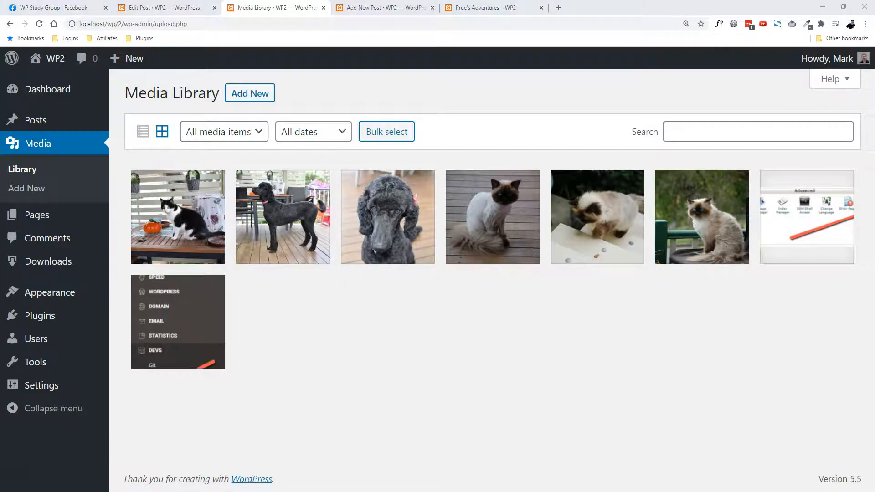
Move the Prue folder window out of the way and return to the Media Library
{"action": "key", "text": "alt+Tab"}
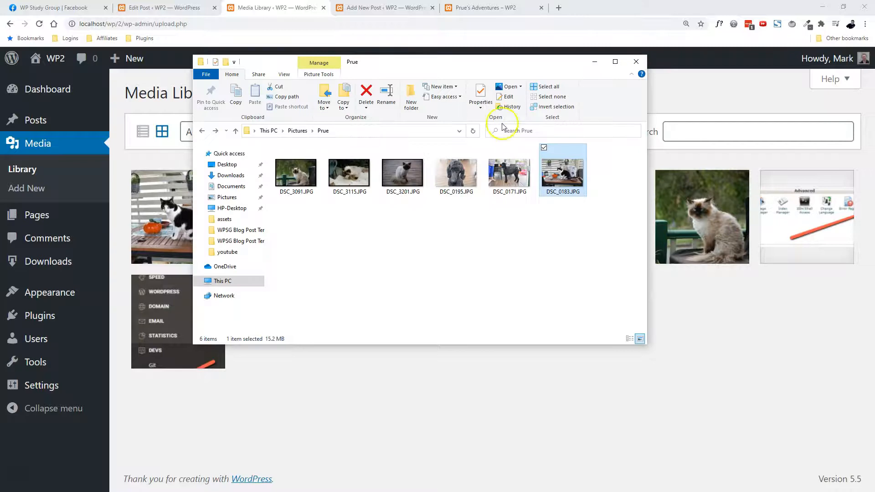
{"action": "left_click_drag", "start_coordinate": [453, 69], "coordinate": [874, 105]}
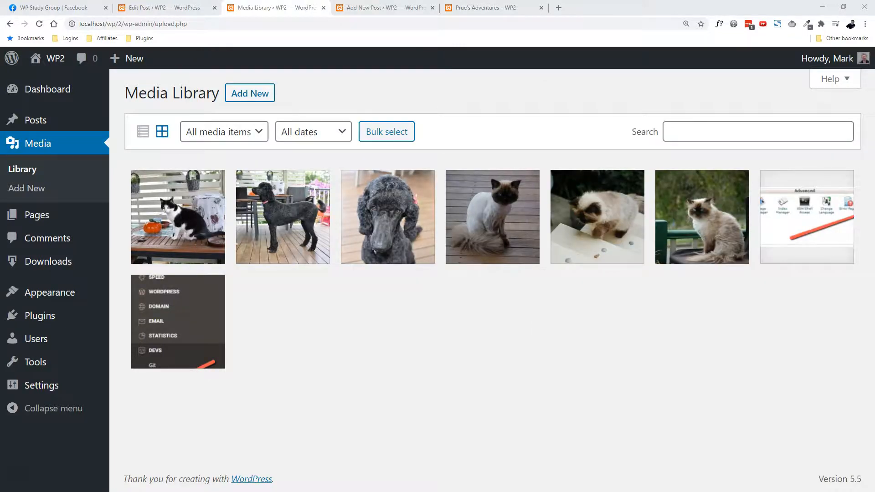
{"action": "left_click", "coordinate": [335, 312]}
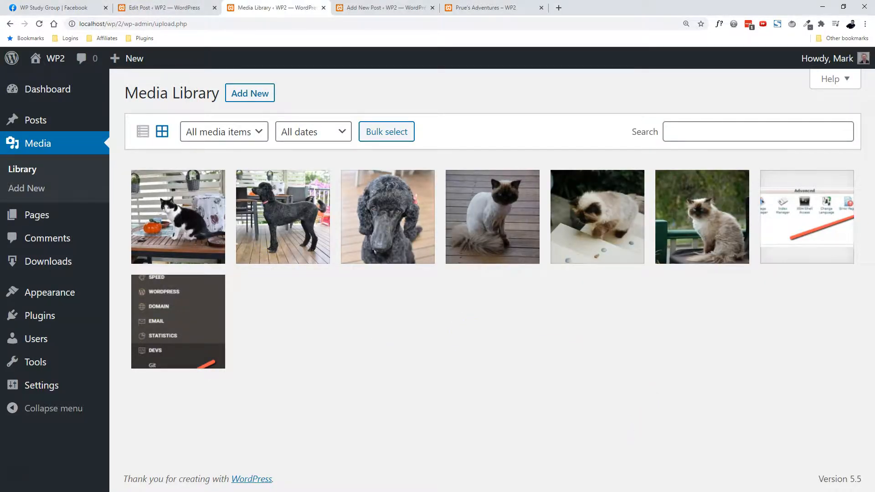
Return to the post's empty block below the last cat gallery and switch to Blog Posts.docx in Word
{"action": "left_click", "coordinate": [170, 9]}
{"action": "scroll", "coordinate": [140, 155], "scroll_direction": "up", "scroll_amount": 10}
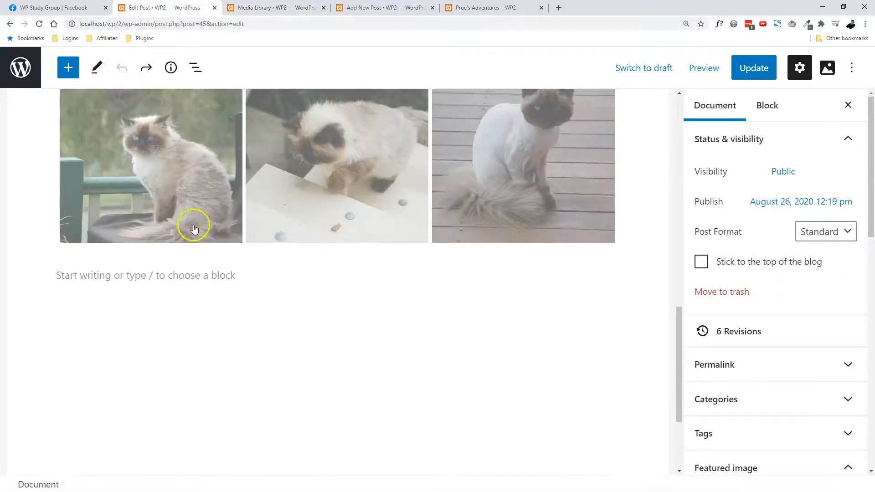
{"action": "scroll", "coordinate": [197, 230], "scroll_direction": "down", "scroll_amount": 10}
{"action": "left_click", "coordinate": [115, 123]}
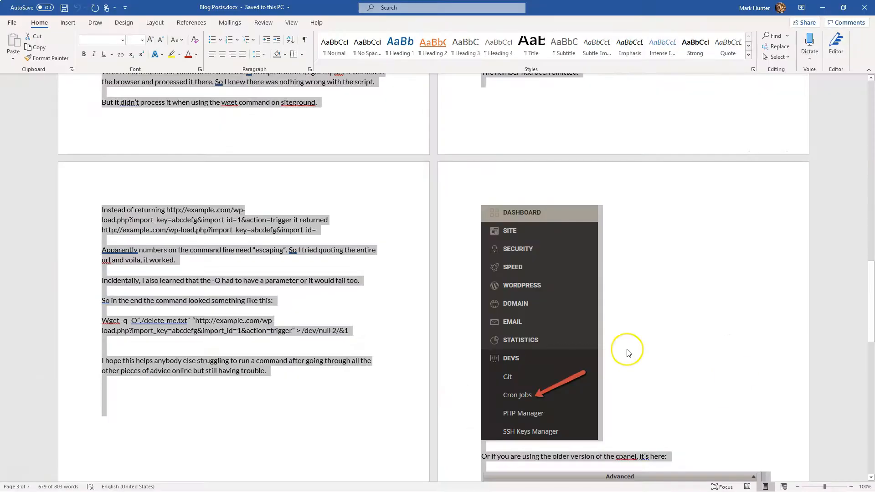
Copy the text from the "My Father's Advice" heading through "The number had been omitted." in the Word document
{"action": "scroll", "coordinate": [629, 351], "scroll_direction": "down", "scroll_amount": 5}
{"action": "scroll", "coordinate": [419, 355], "scroll_direction": "up", "scroll_amount": 15}
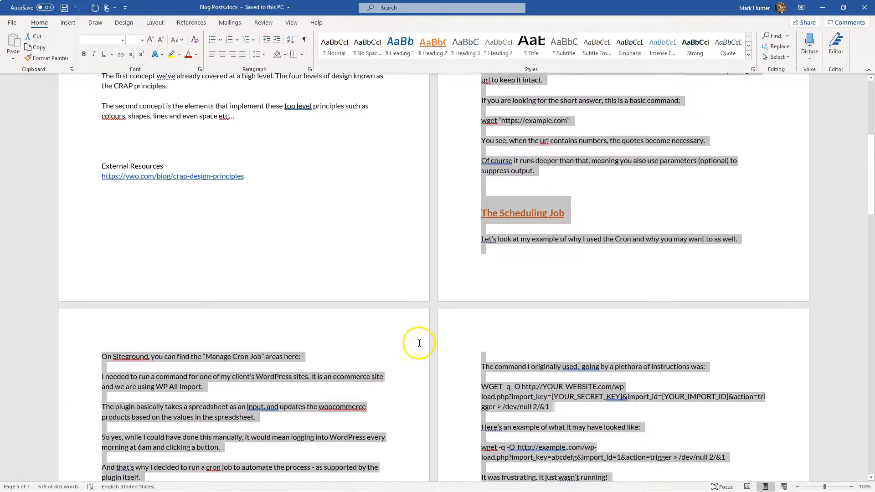
{"action": "left_click", "coordinate": [551, 299]}
{"action": "scroll", "coordinate": [554, 365], "scroll_direction": "down", "scroll_amount": 15}
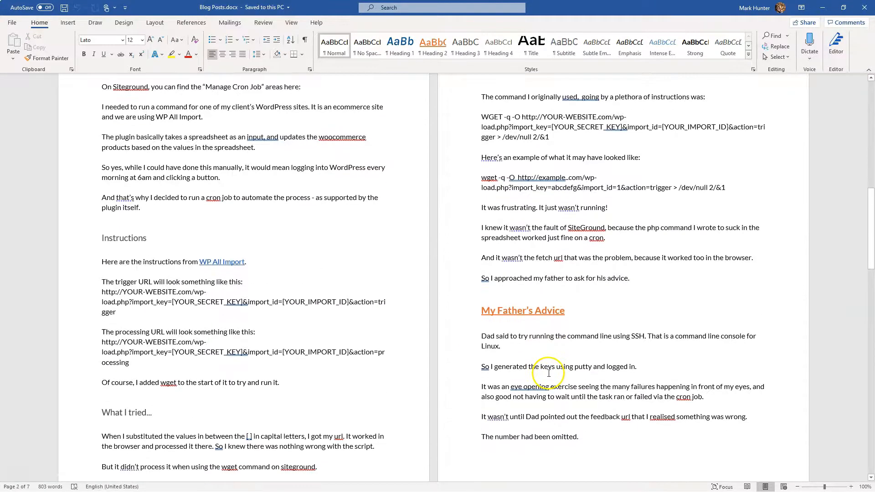
{"action": "mouse_move", "coordinate": [468, 91]}
{"action": "left_mouse_down"}
{"action": "mouse_move", "coordinate": [595, 198]}
{"action": "mouse_move", "coordinate": [480, 107]}
{"action": "mouse_move", "coordinate": [480, 97]}
{"action": "left_mouse_up"}
{"action": "left_click", "coordinate": [595, 197]}
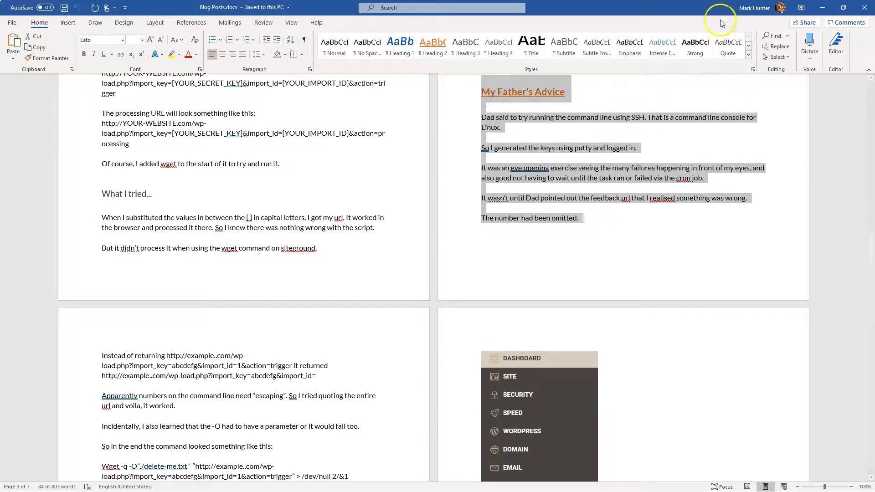
Switch back to the WordPress post, paste the copied section below the gallery and check its individual paragraph blocks
{"action": "left_click", "coordinate": [822, 7]}
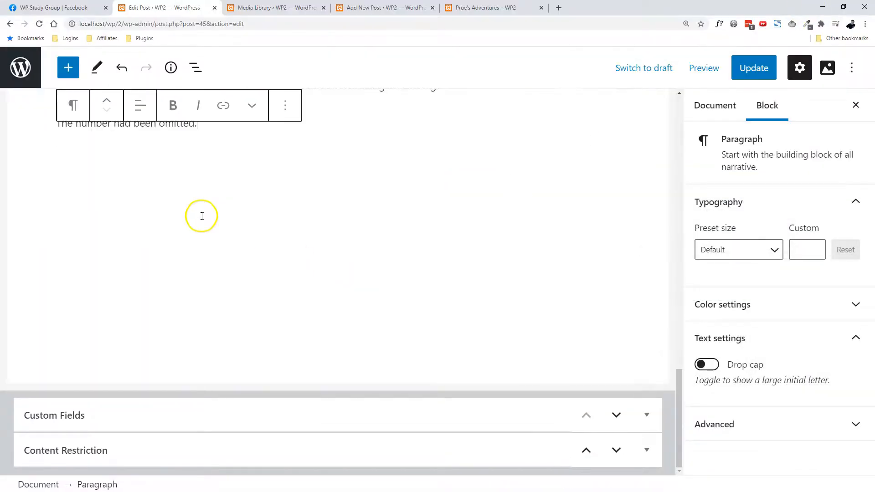
{"action": "scroll", "coordinate": [199, 227], "scroll_direction": "up", "scroll_amount": 7}
{"action": "left_click", "coordinate": [302, 300]}
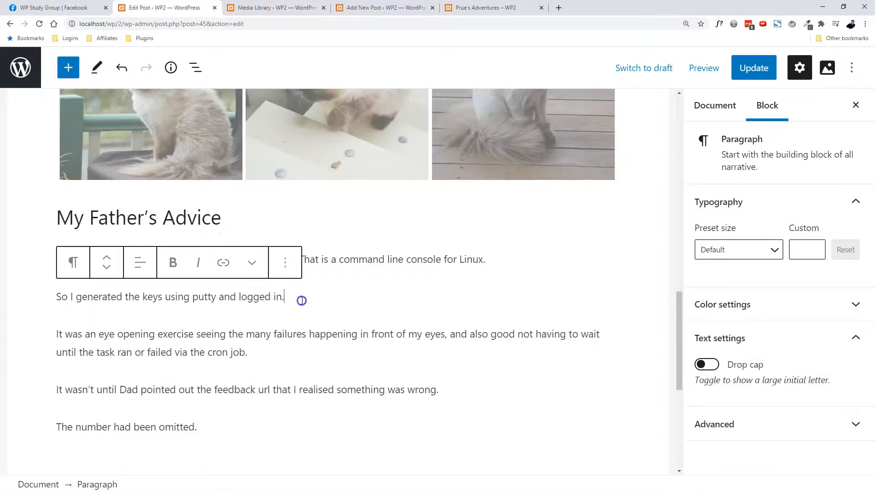
{"action": "left_click", "coordinate": [285, 360]}
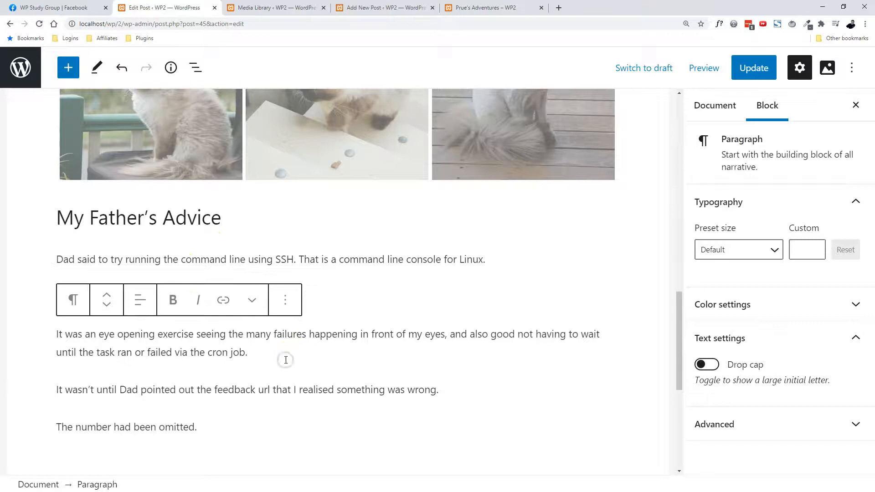
{"action": "left_click", "coordinate": [217, 419]}
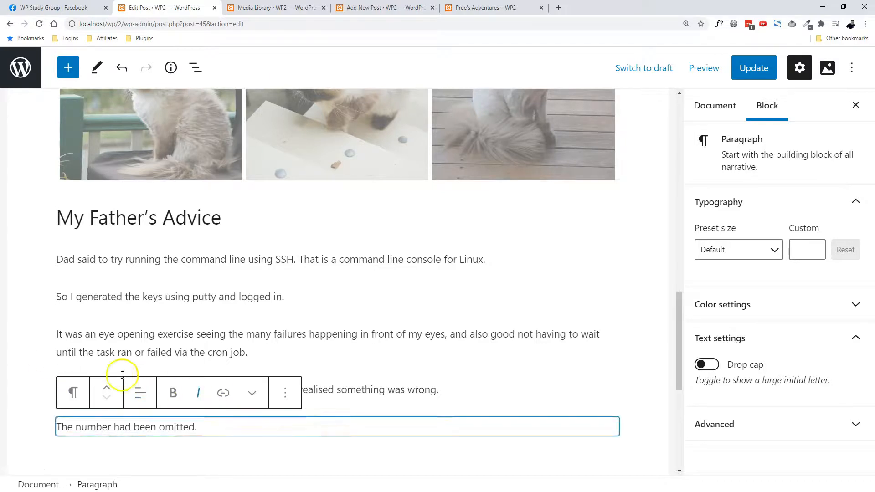
Add an empty paragraph block after "The number had been omitted." in the post
{"action": "key", "text": "Return"}
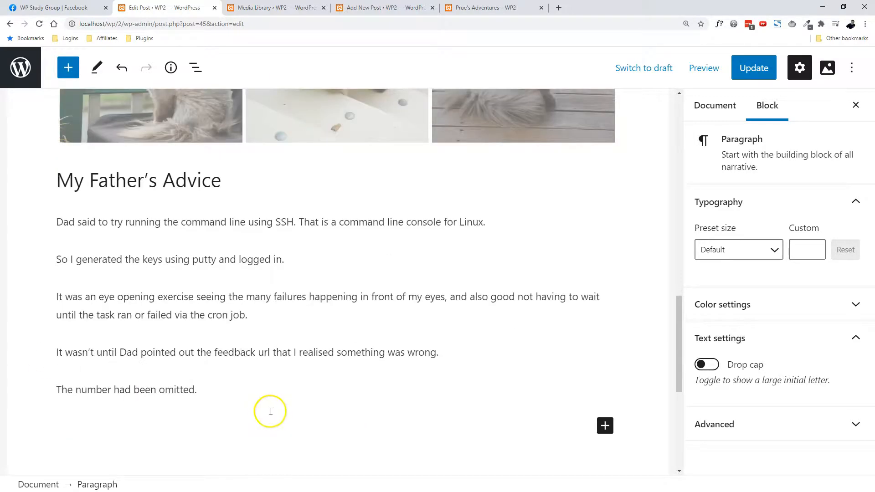
{"action": "scroll", "coordinate": [264, 413], "scroll_direction": "down", "scroll_amount": 3}
{"action": "key", "text": "alt+Tab"}
{"action": "key", "text": "alt+Tab"}
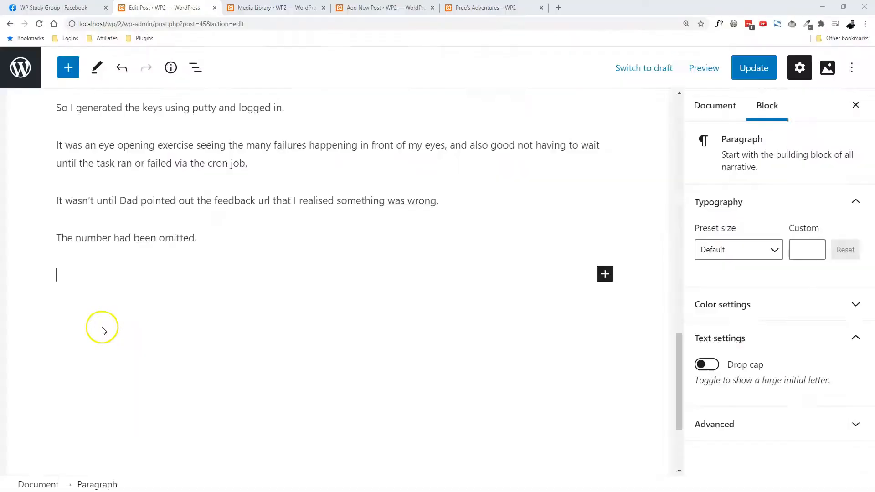
Switch to Blog Posts.docx and copy the dark dashboard menu image with the arrow pointing at Cron Jobs
{"action": "key", "text": "alt+Tab"}
{"action": "scroll", "coordinate": [297, 296], "scroll_direction": "down", "scroll_amount": 10}
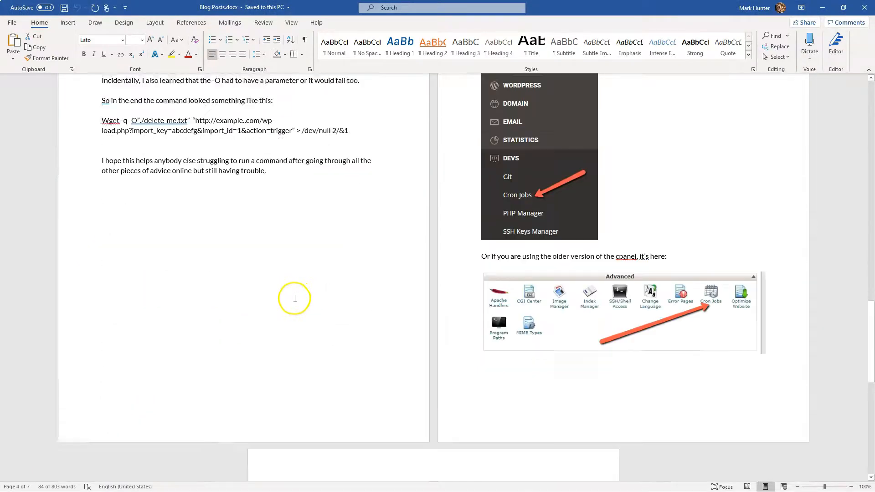
{"action": "scroll", "coordinate": [329, 304], "scroll_direction": "down", "scroll_amount": 5}
{"action": "scroll", "coordinate": [313, 309], "scroll_direction": "up", "scroll_amount": 6}
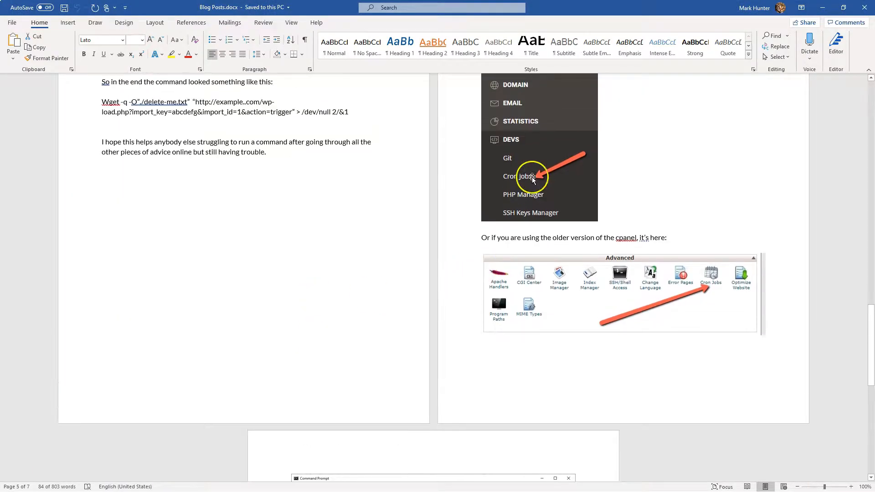
{"action": "scroll", "coordinate": [543, 258], "scroll_direction": "up", "scroll_amount": 3}
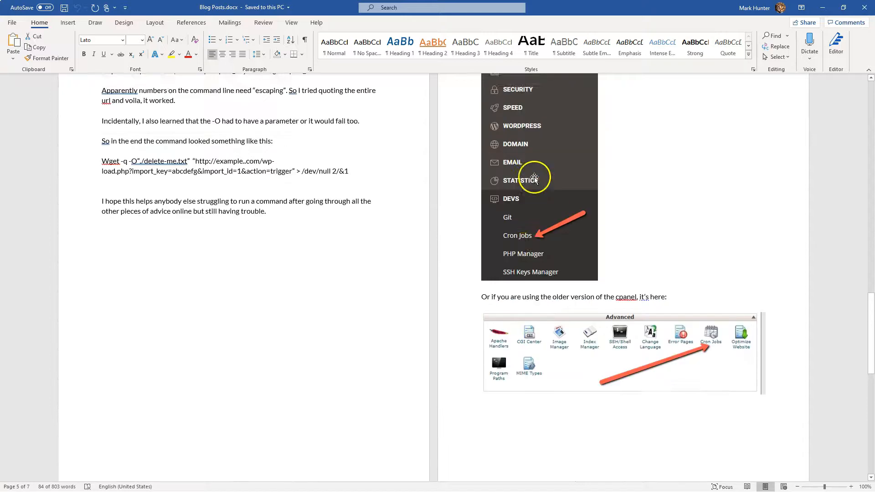
{"action": "left_click", "coordinate": [501, 196]}
{"action": "right_click", "coordinate": [542, 172]}
{"action": "left_click", "coordinate": [560, 190]}
Return to the WordPress post and paste the copied menu image into the empty paragraph block
{"action": "left_click", "coordinate": [822, 8]}
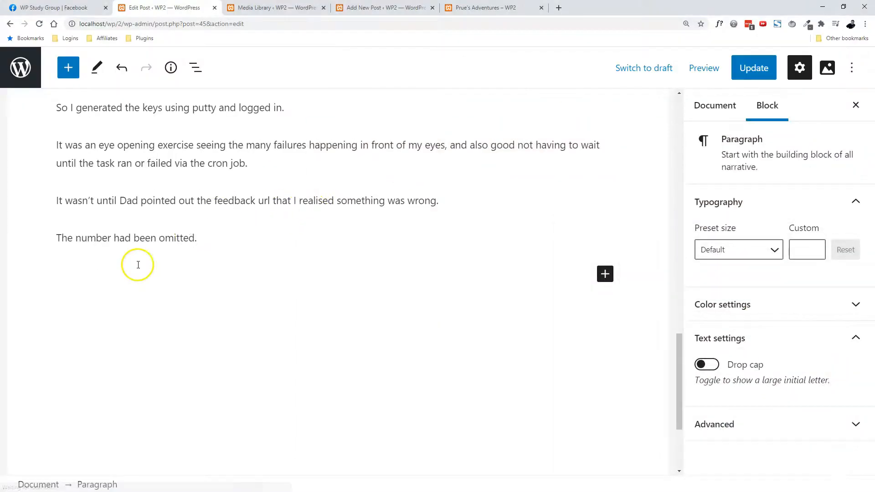
{"action": "right_click", "coordinate": [81, 276]}
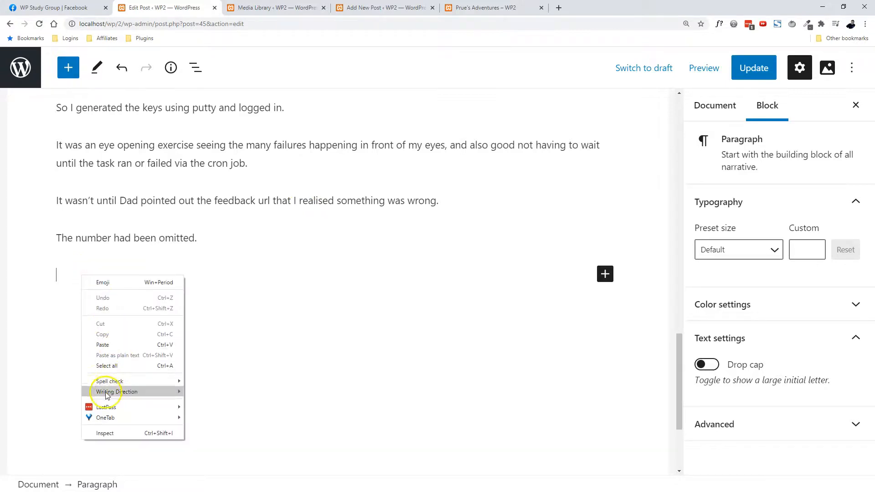
{"action": "left_click", "coordinate": [103, 345]}
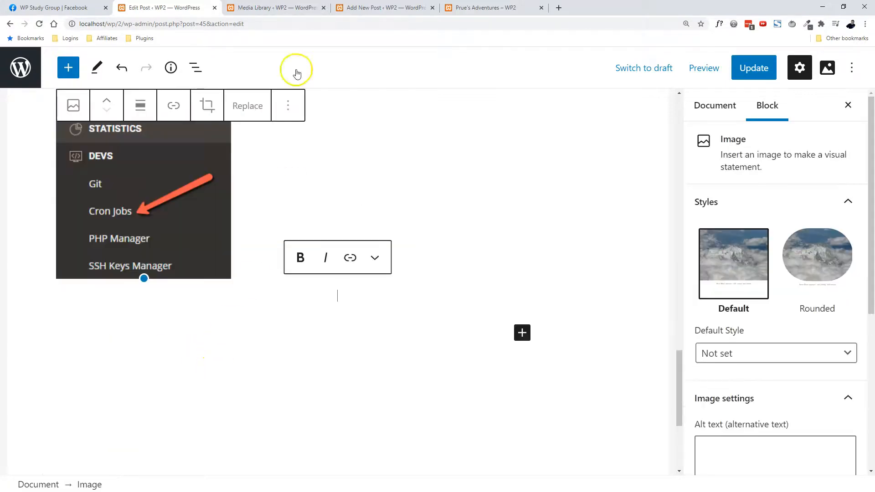
Look for the pasted menu image in the Media Library and view its attachment details
{"action": "left_click", "coordinate": [276, 7]}
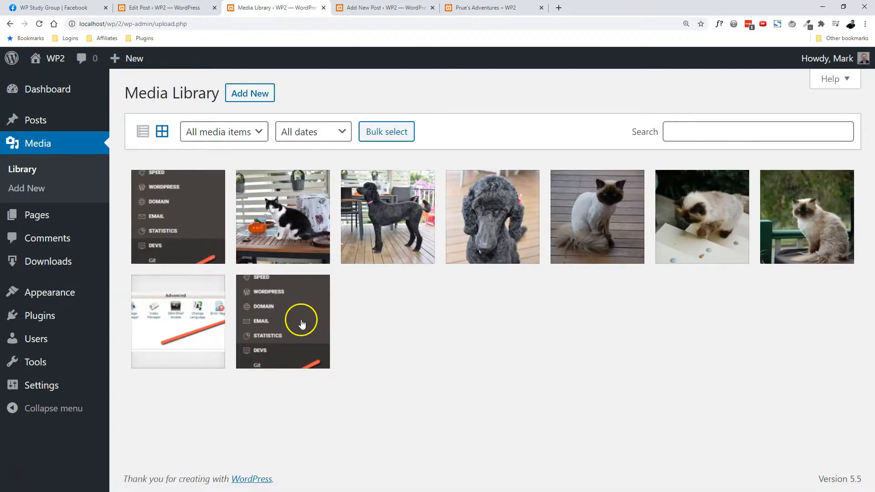
{"action": "left_click", "coordinate": [201, 247]}
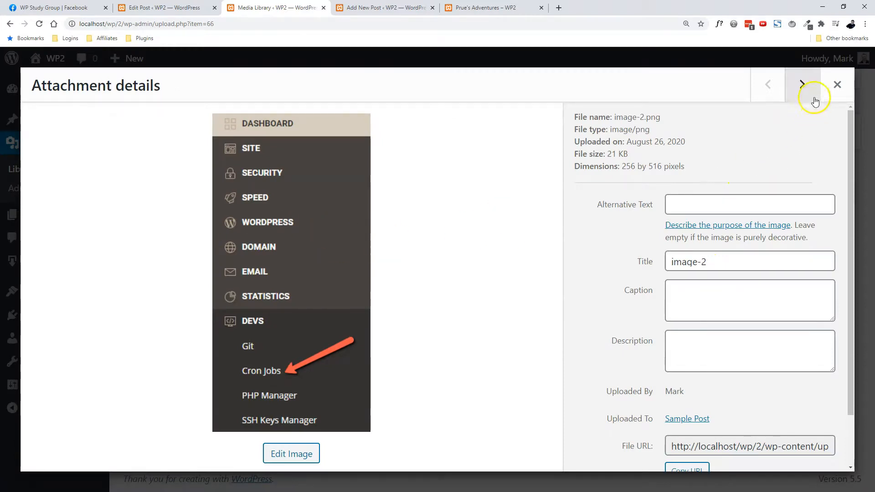
{"action": "left_click", "coordinate": [837, 84]}
Return to the post and review the pasted text and menu image below the gallery
{"action": "left_click", "coordinate": [196, 7]}
{"action": "scroll", "coordinate": [339, 325], "scroll_direction": "up", "scroll_amount": 6}
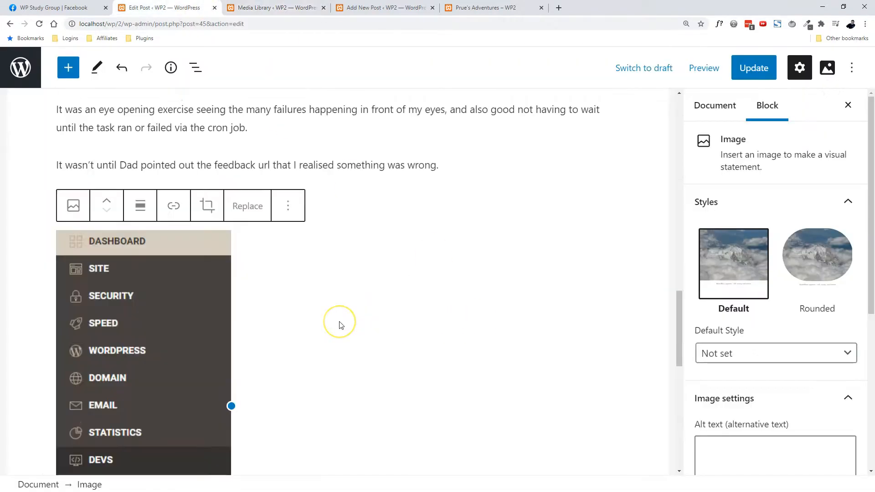
{"action": "scroll", "coordinate": [339, 324], "scroll_direction": "up", "scroll_amount": 6}
{"action": "scroll", "coordinate": [400, 240], "scroll_direction": "down", "scroll_amount": 10}
{"action": "scroll", "coordinate": [395, 236], "scroll_direction": "up", "scroll_amount": 9}
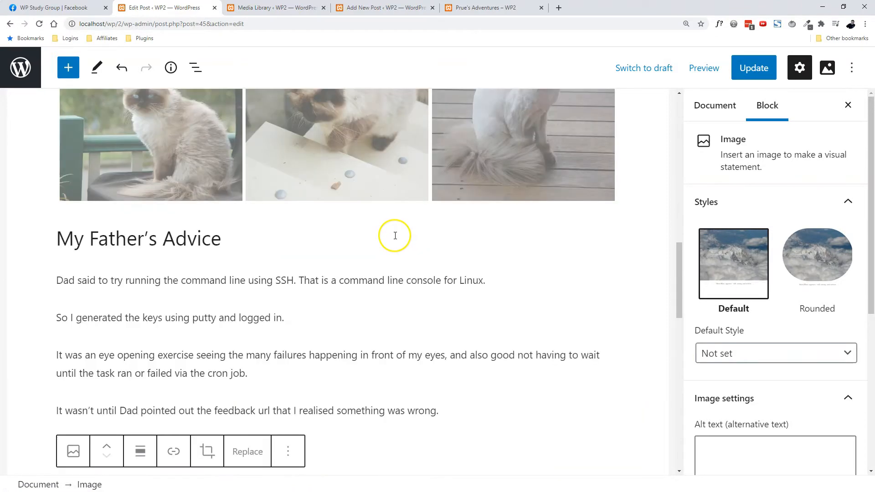